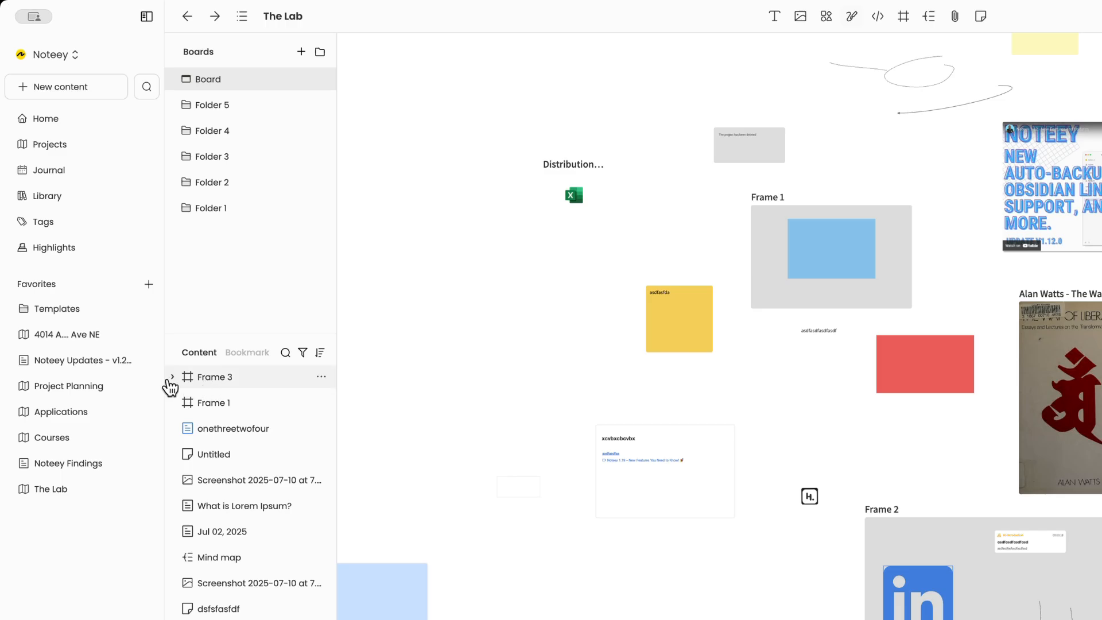
Step: Expand and collapse Frame 3 in the content list and jump to Frame 3 and Frame 1 on the board
click(172, 380)
click(173, 379)
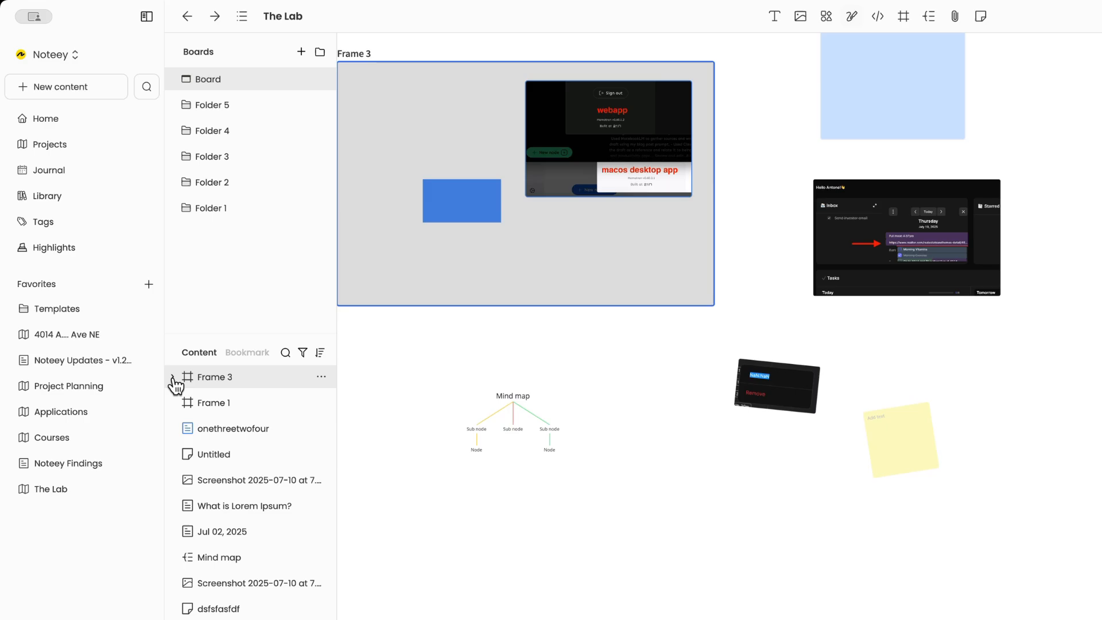
click(198, 380)
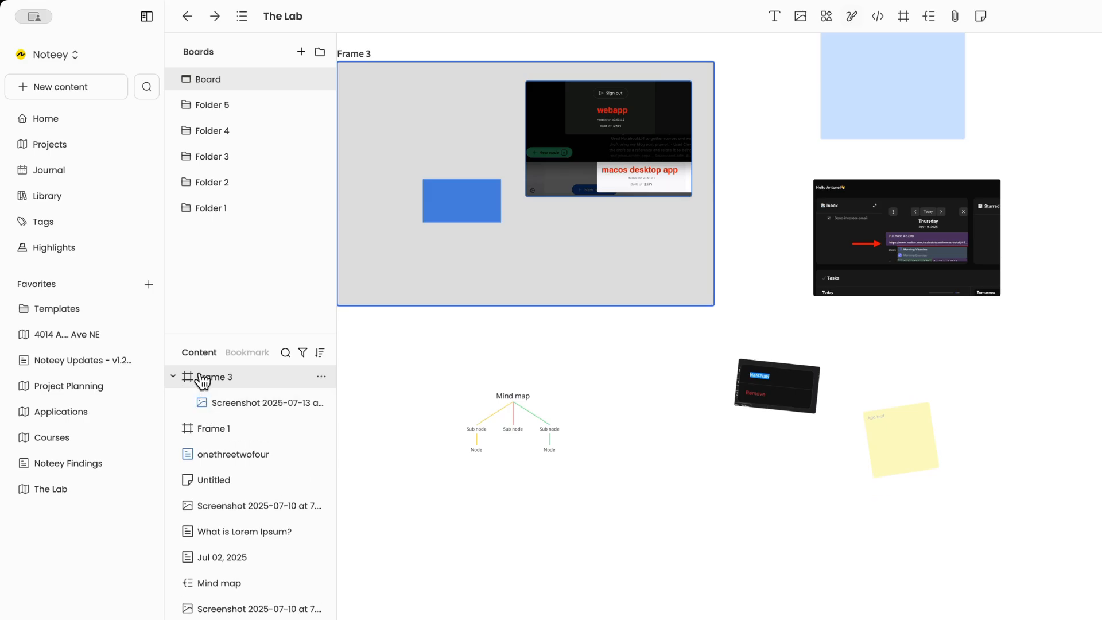
click(202, 378)
click(207, 401)
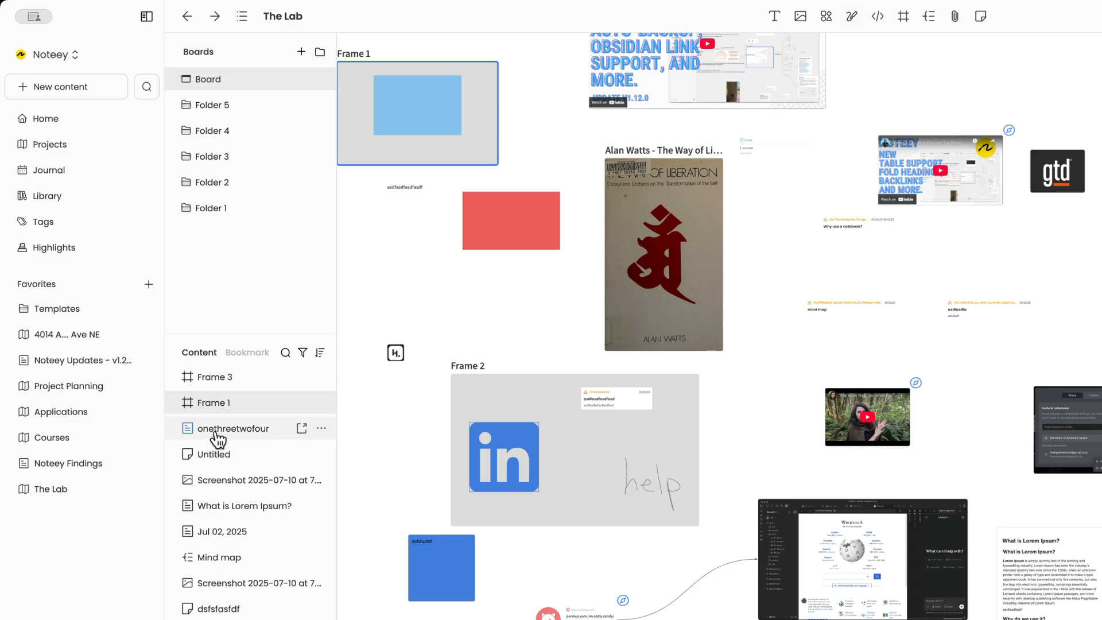
Step: Nudge the light-blue rectangle slightly down inside Frame 1 and recheck the nested contents of Frame 3 and Frame 1 in the content list
click(416, 121)
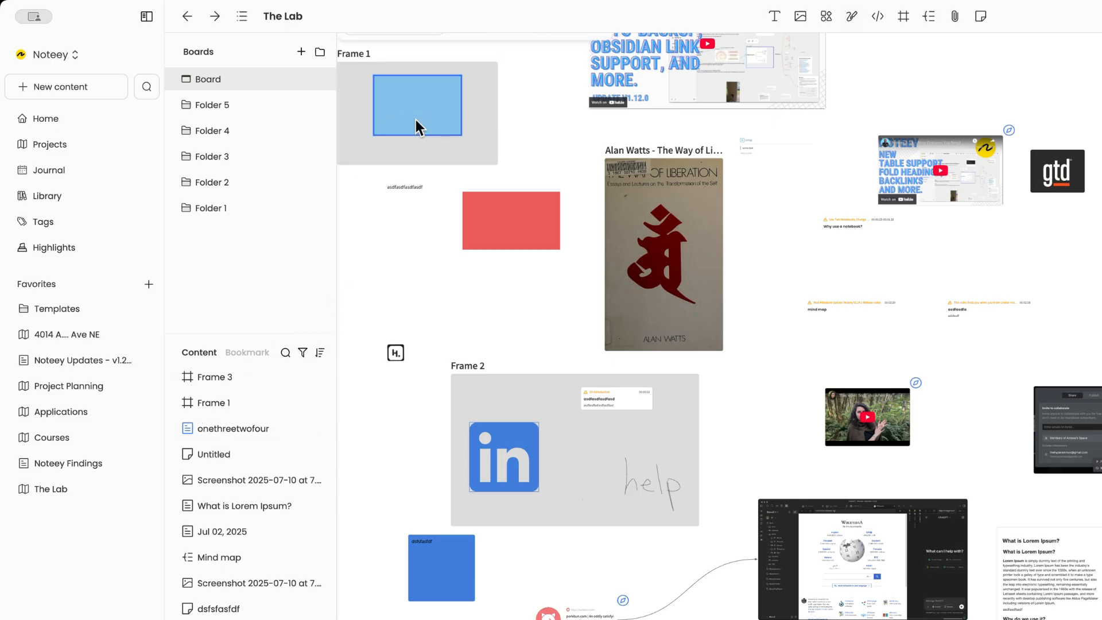
mouse_move(424, 112)
mouse_down()
mouse_move(448, 115)
mouse_move(425, 120)
mouse_up()
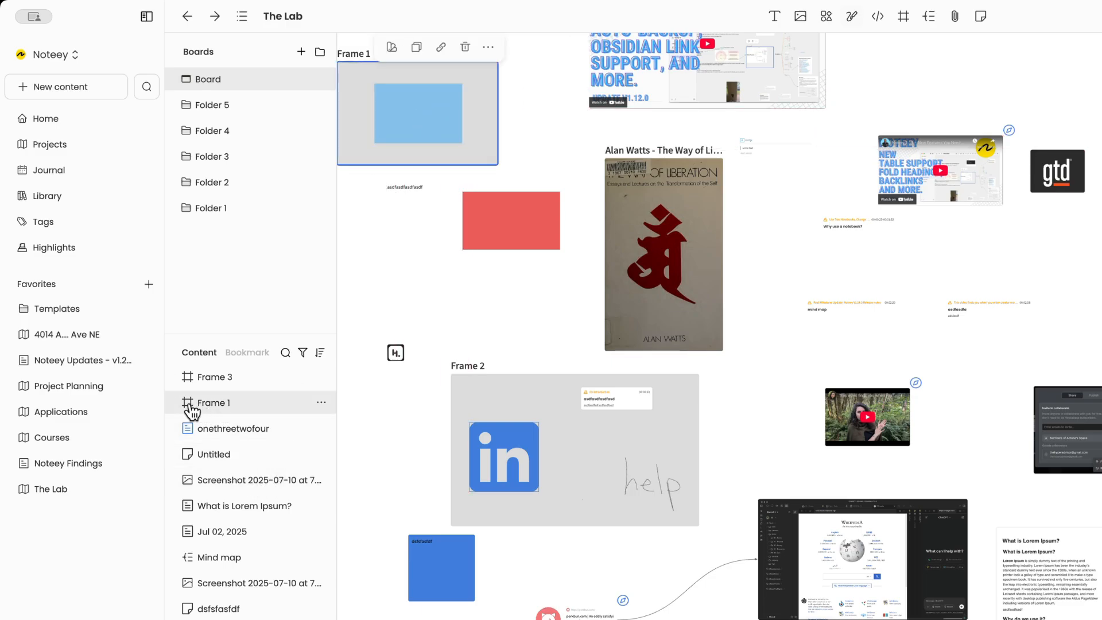
click(198, 379)
click(233, 436)
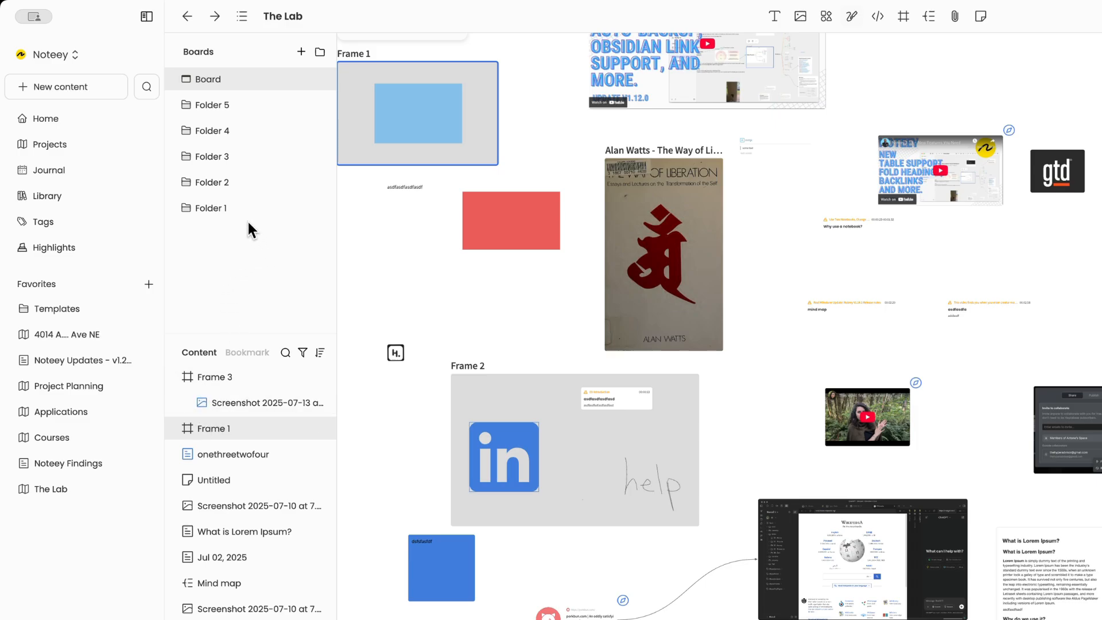
Step: Expand Folder 1 and open each of its three boards in turn to view their contents
click(223, 213)
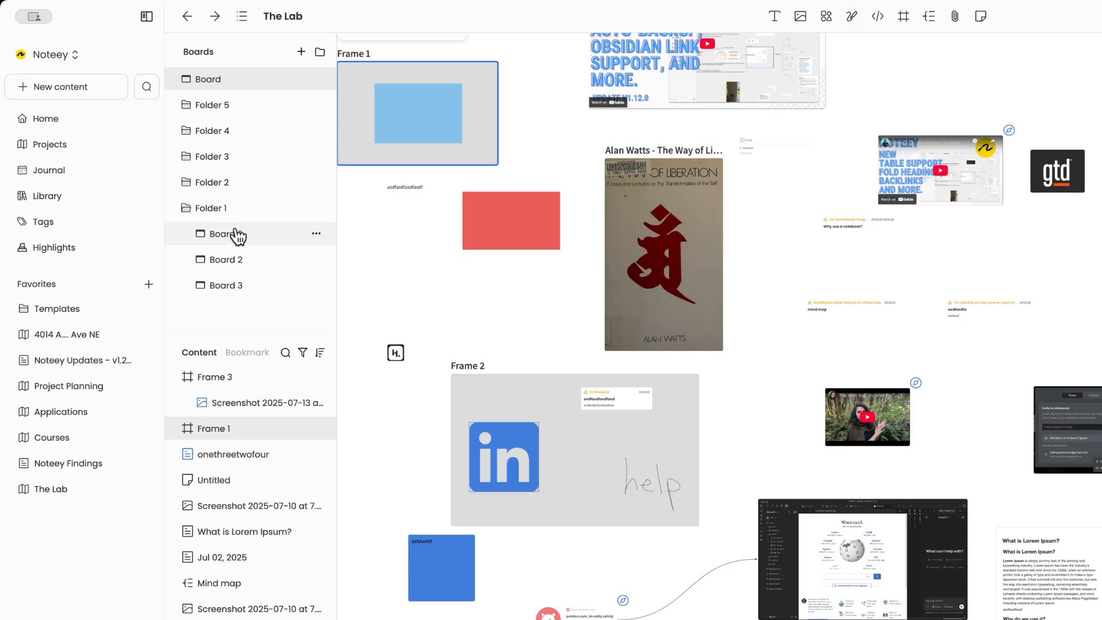
click(238, 235)
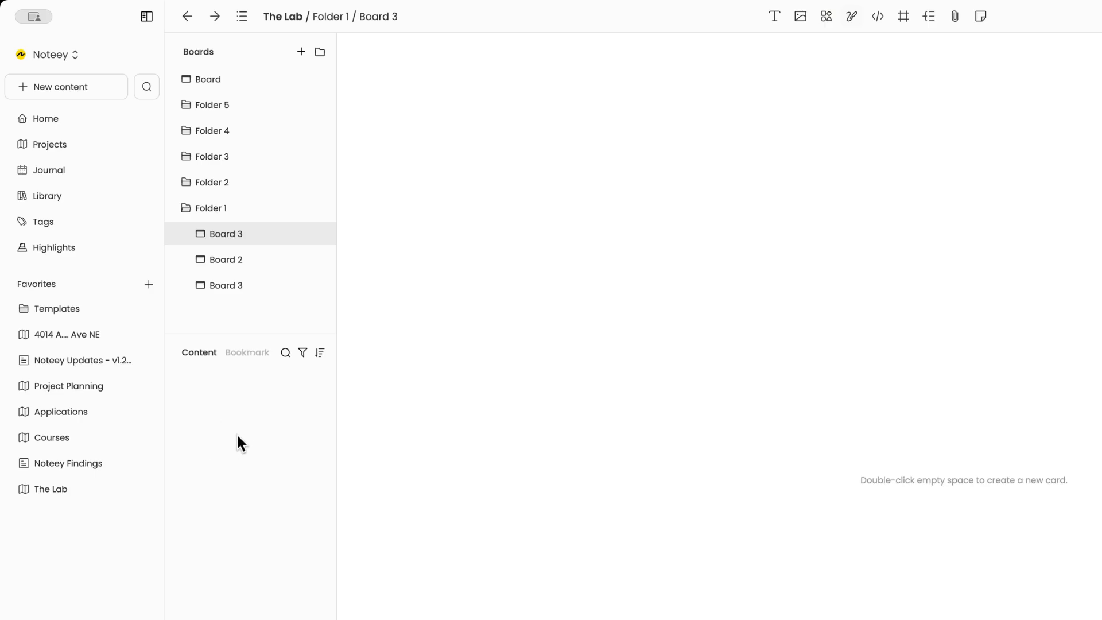
click(244, 260)
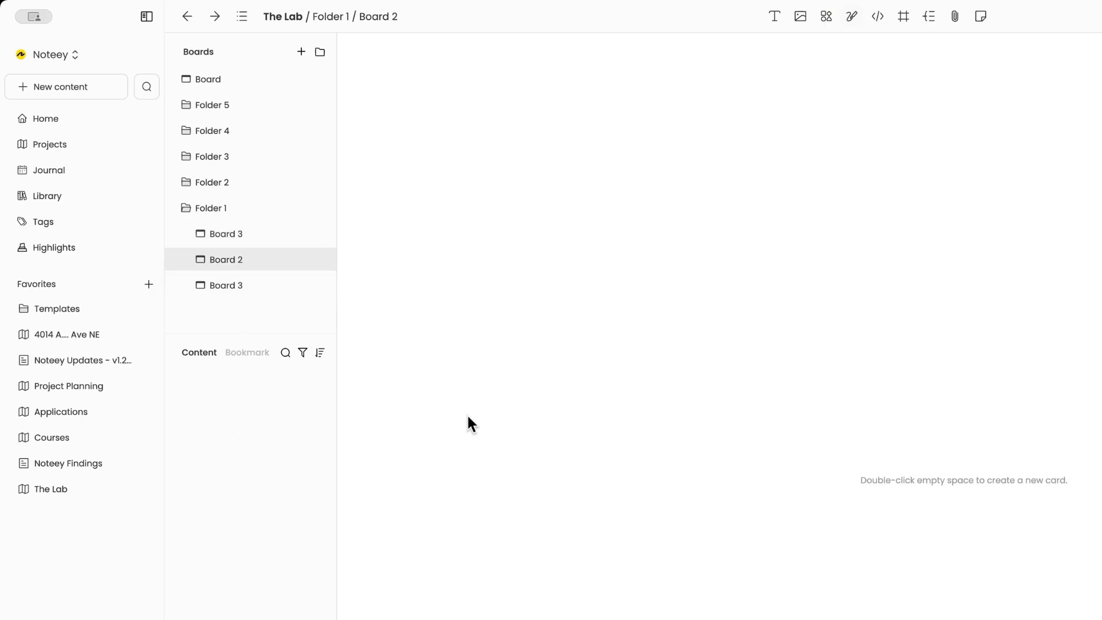
click(237, 289)
Step: Create a new card titled "ttt" on the first Board 3 in Folder 1
click(224, 237)
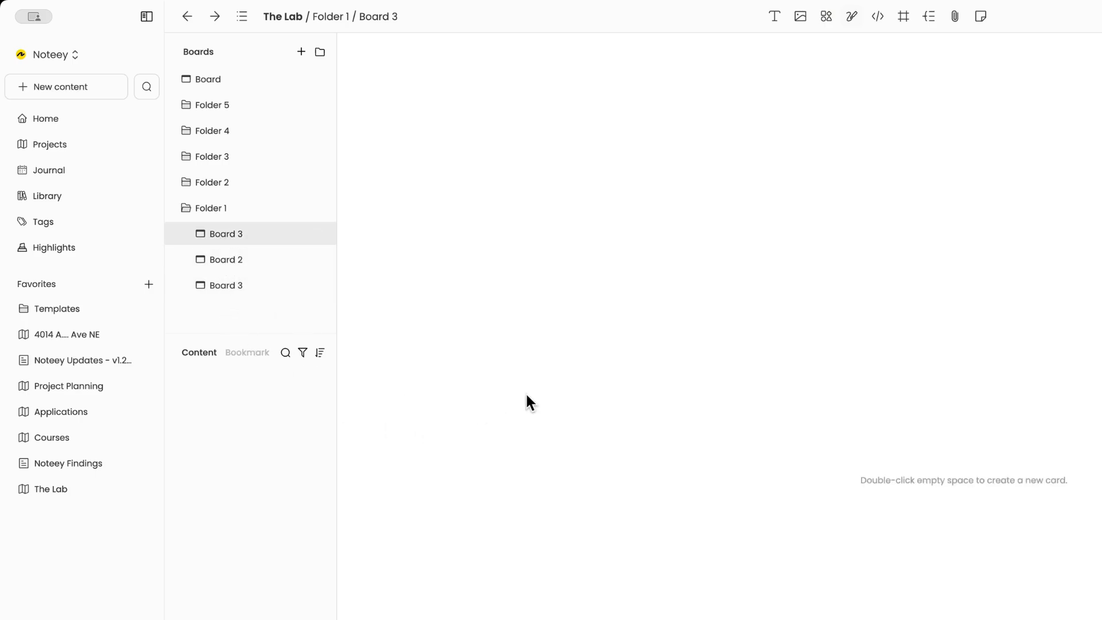
double_click(562, 322)
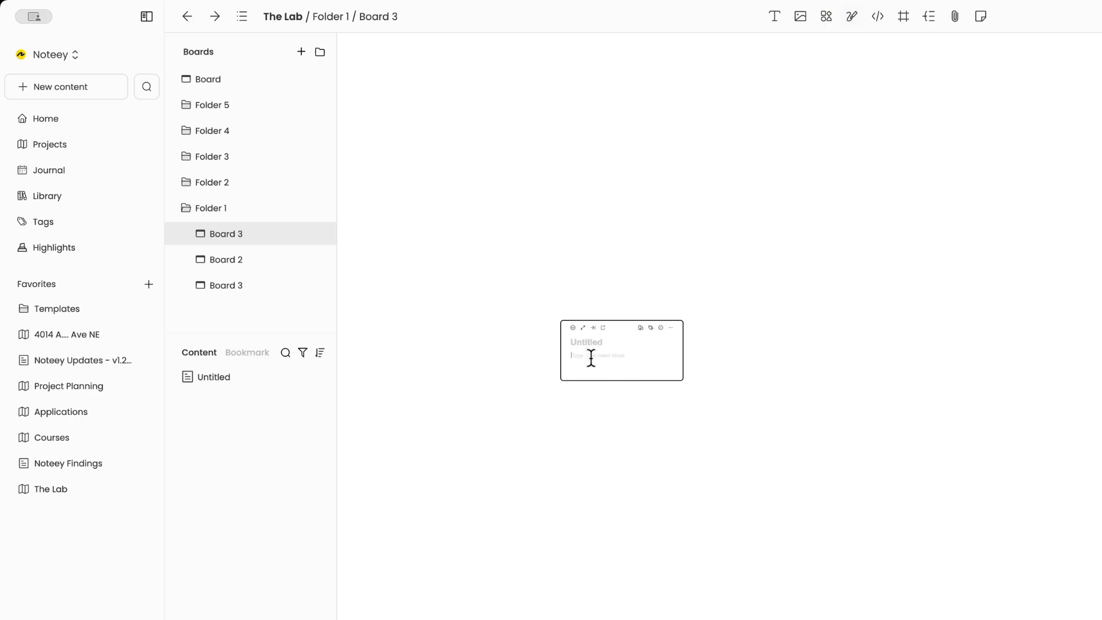
text(ttt)
Step: Switch between the main Board and the first Board 3 in Folder 1, comparing the content list with each canvas
click(215, 85)
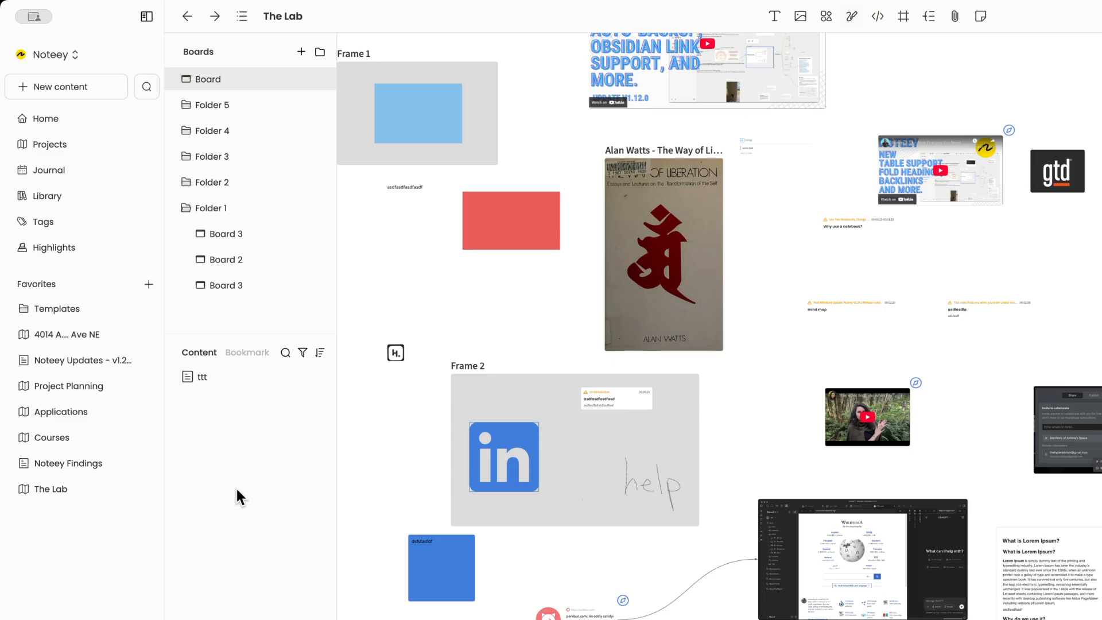
mouse_move(414, 280)
mouse_down()
mouse_move(581, 492)
mouse_move(639, 443)
mouse_move(724, 438)
mouse_move(728, 425)
mouse_up()
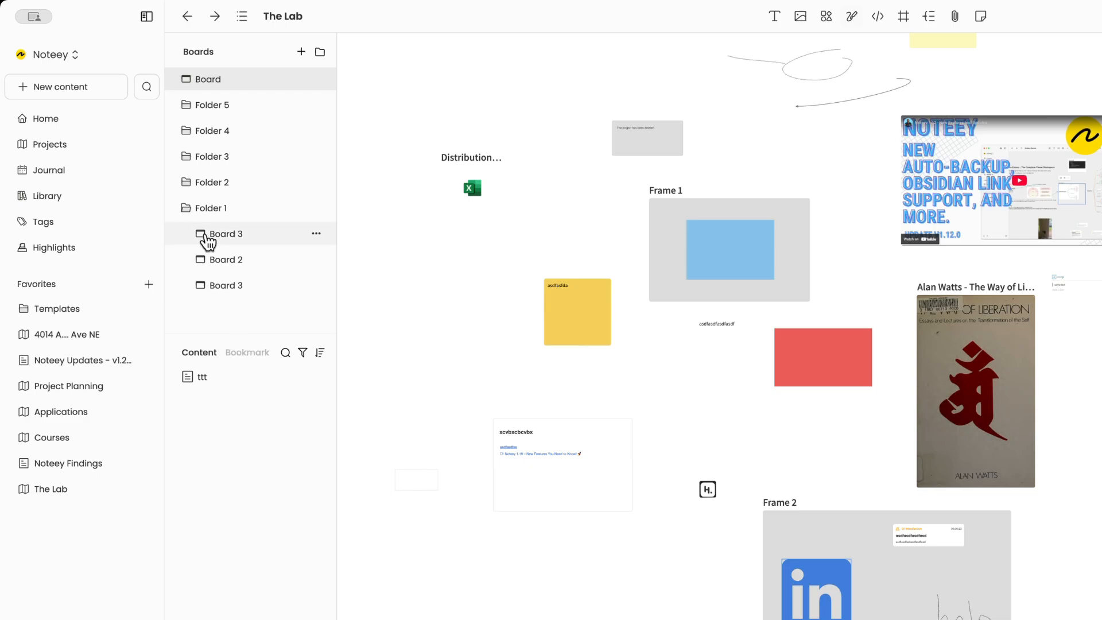
click(208, 235)
click(220, 86)
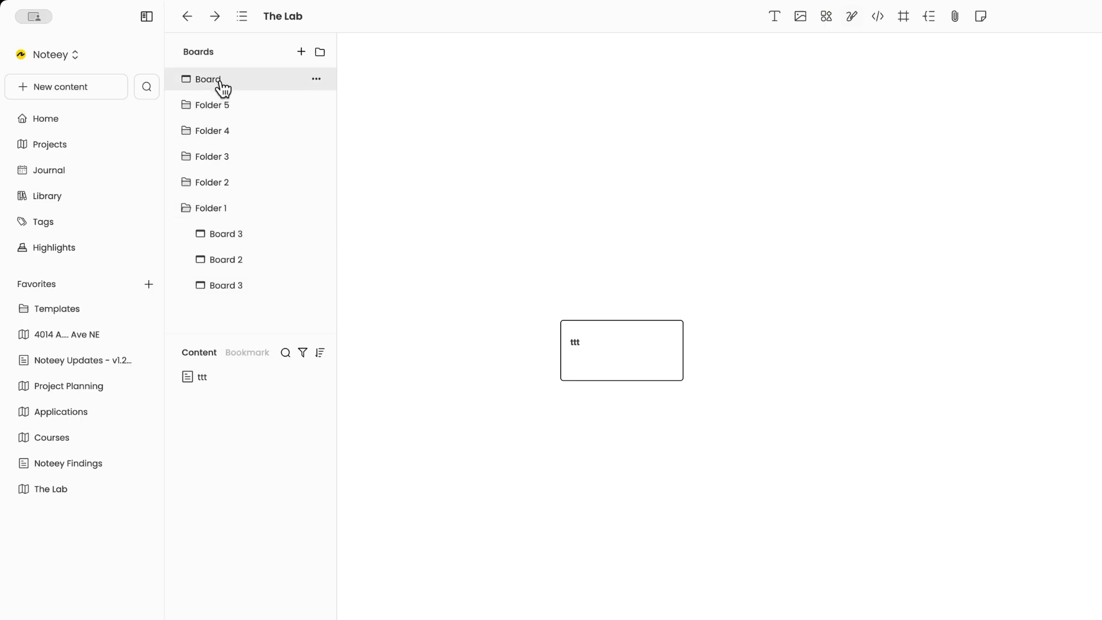
click(222, 240)
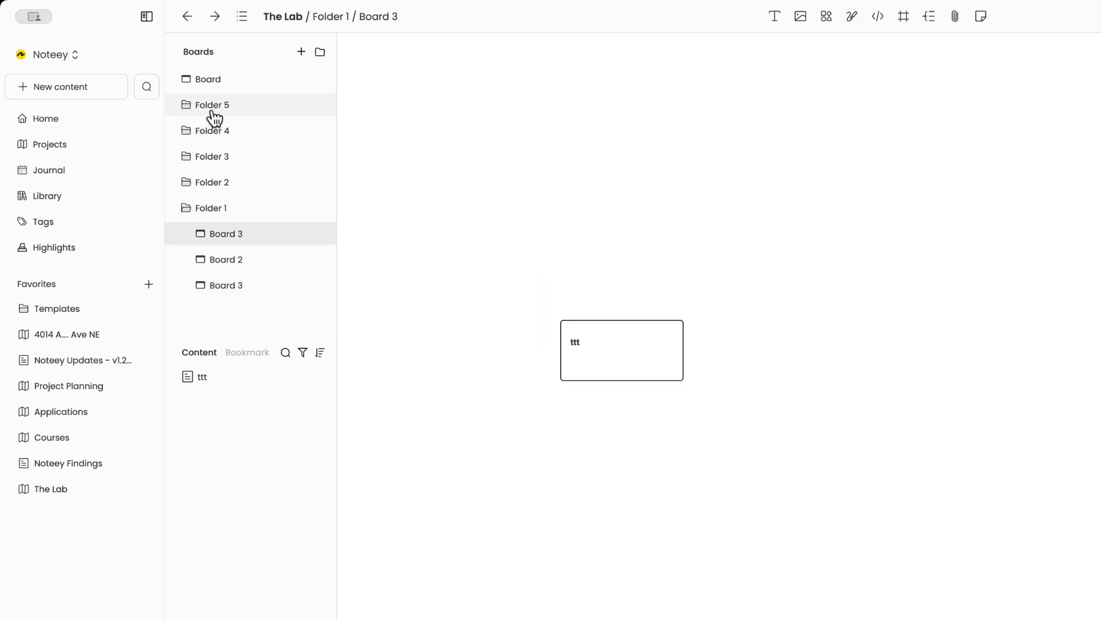
click(212, 82)
click(221, 239)
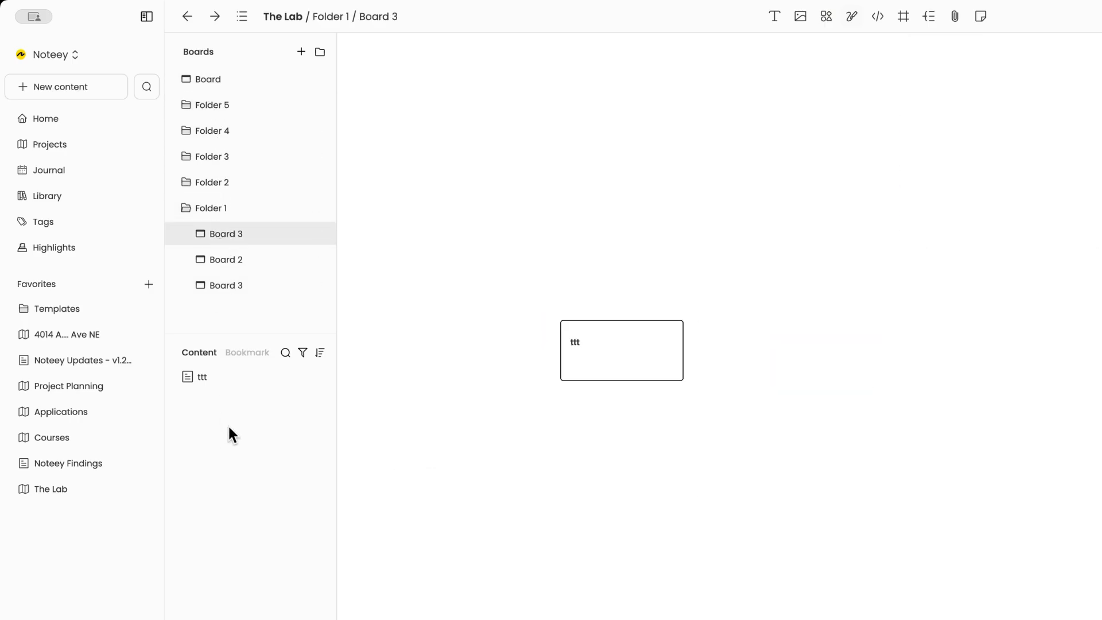
Step: Create a new card titled "ddd" on Board 2 in Folder 1
click(222, 261)
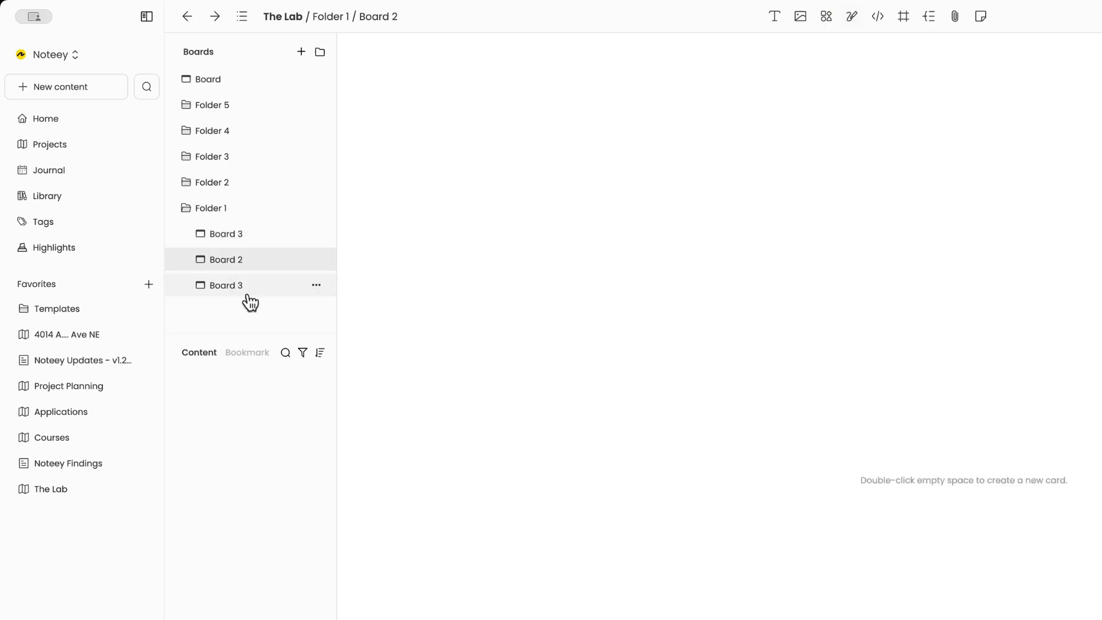
double_click(570, 450)
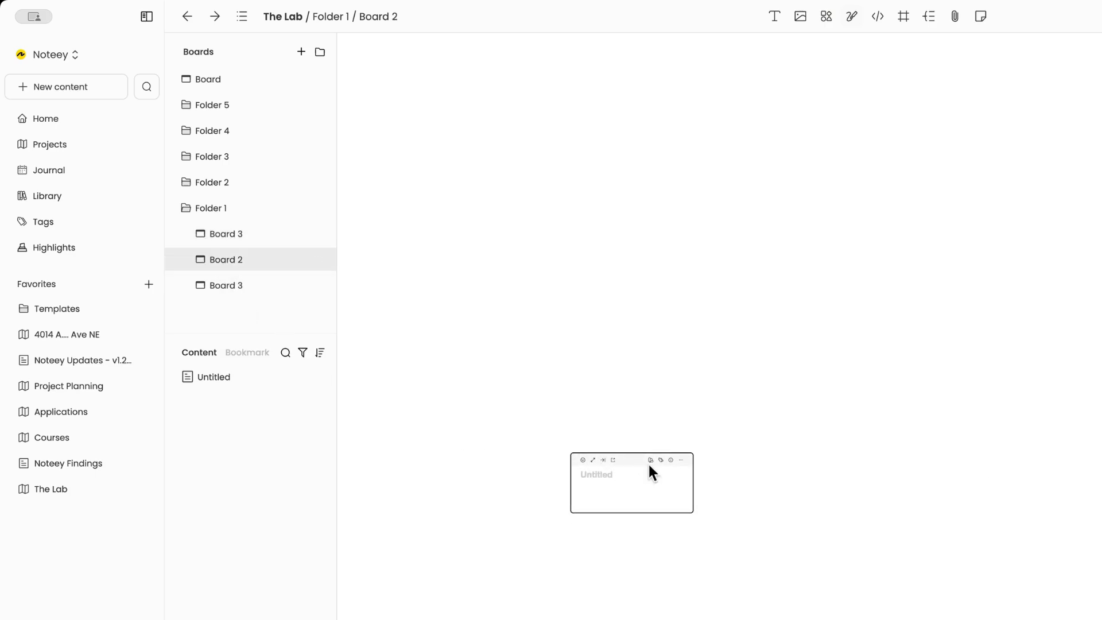
text(ddd)
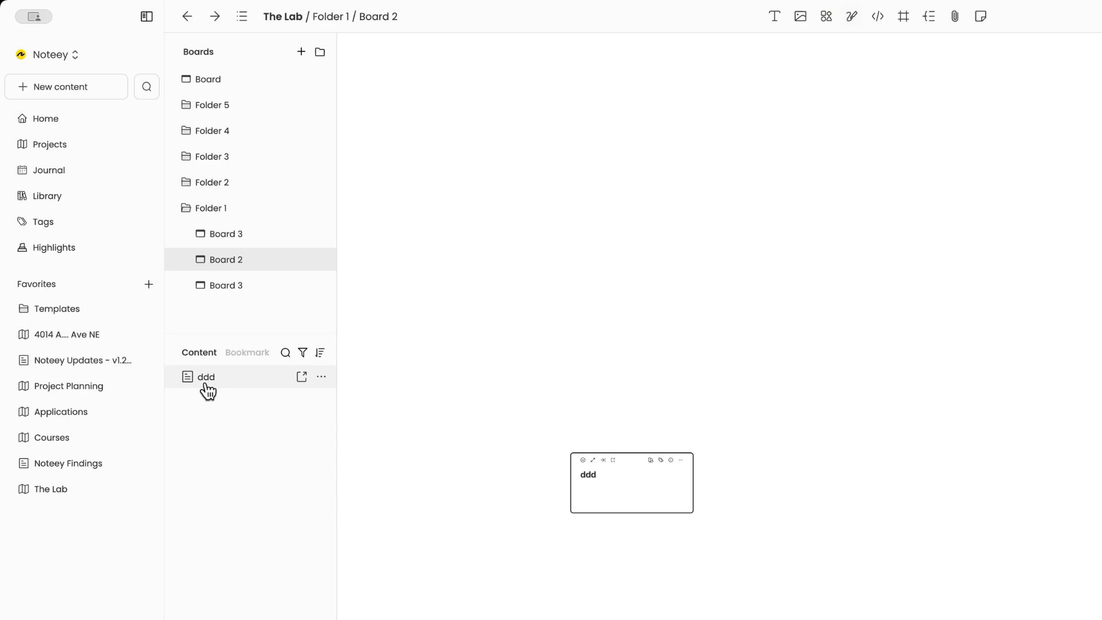
Step: Alternate repeatedly between the first Board 3 and Board 2 in Folder 1 to check whether the content list follows the open board
click(235, 236)
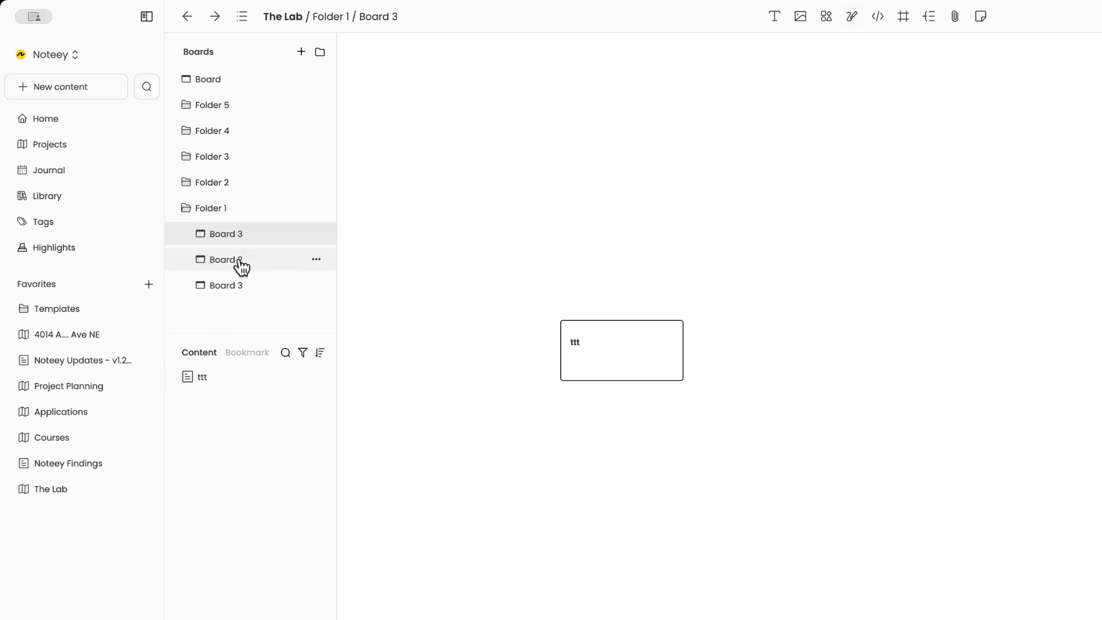
click(238, 264)
click(229, 245)
click(236, 264)
click(232, 239)
click(233, 265)
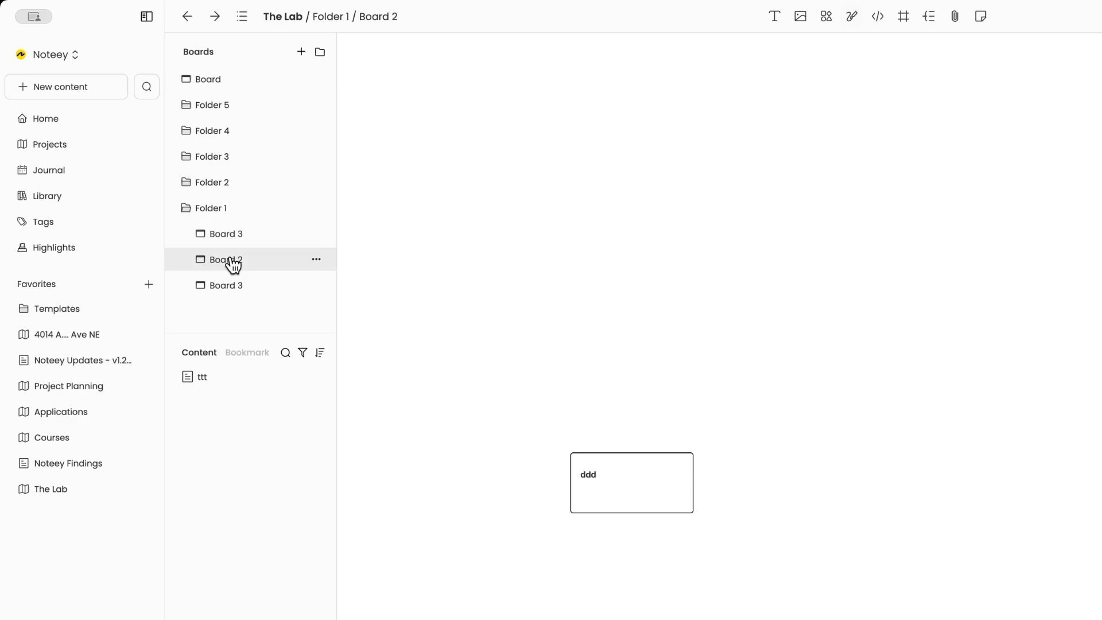
Step: Open the Pre-Post Images board of the favorited property project and inspect the images nested under the Outside and Garage frames
click(69, 339)
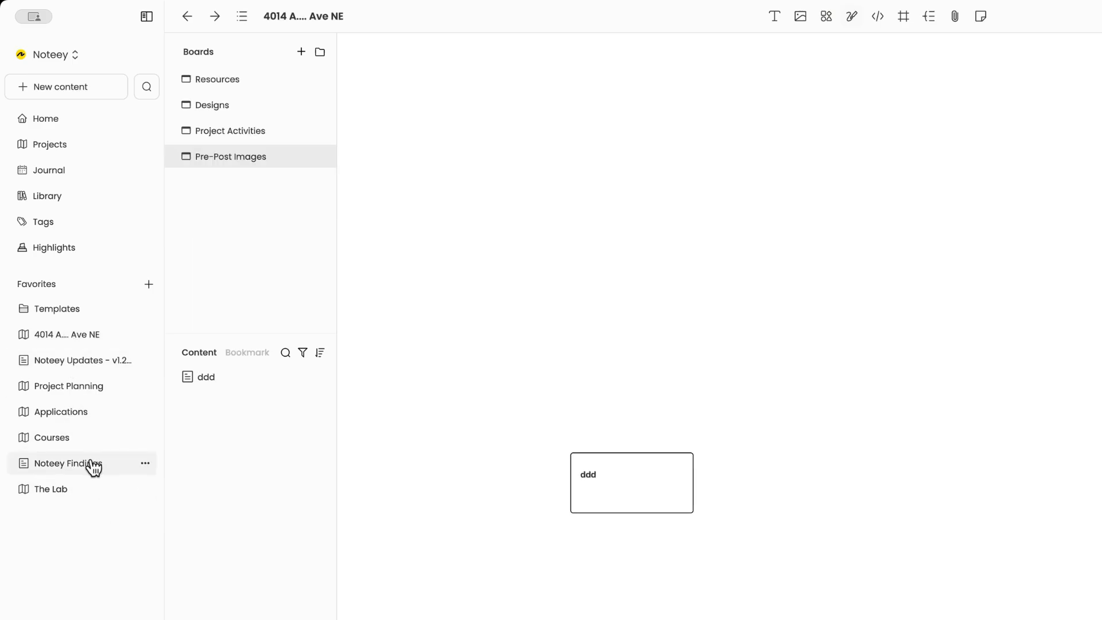
click(229, 163)
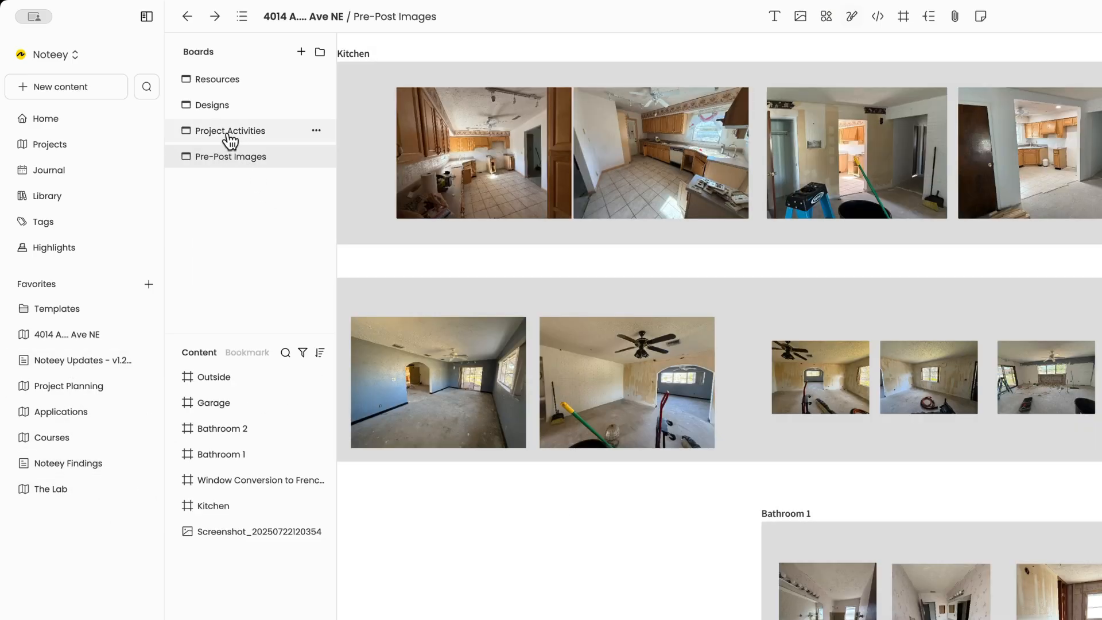
click(210, 375)
click(215, 485)
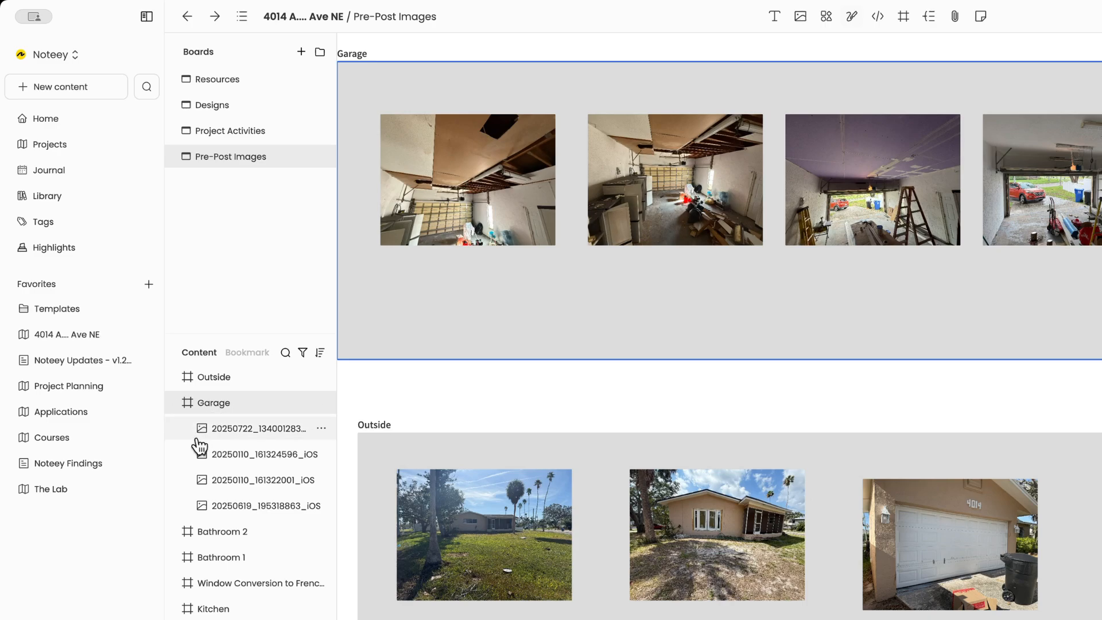
Step: Return to The Lab project and select the gray card reading "The project has been deleted" on its main Board
click(51, 491)
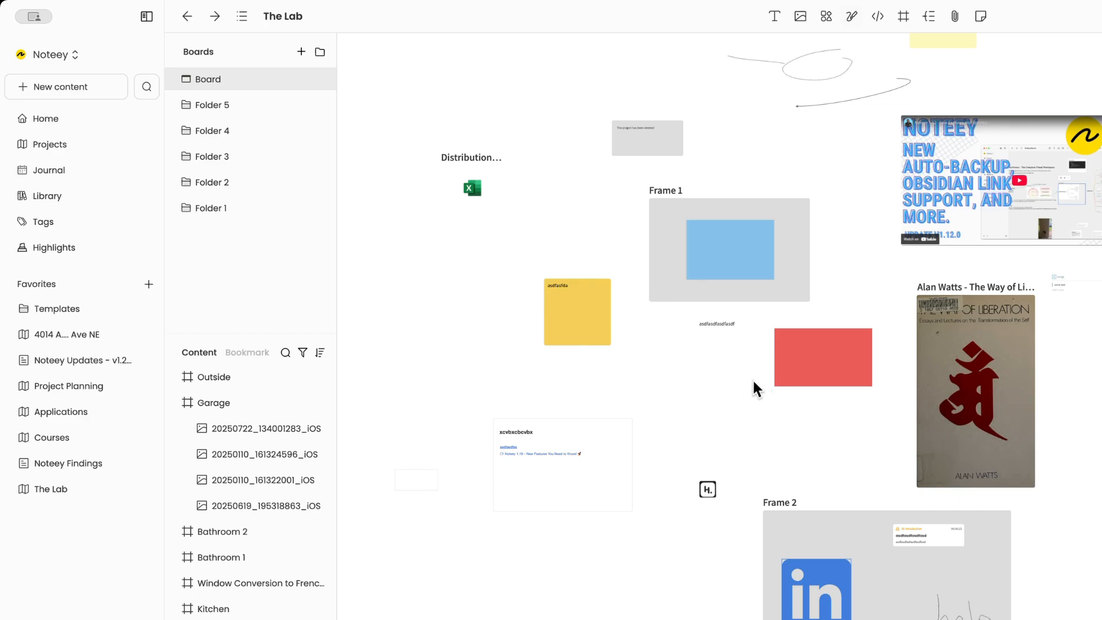
drag(699, 408, 762, 511)
drag(767, 534, 782, 615)
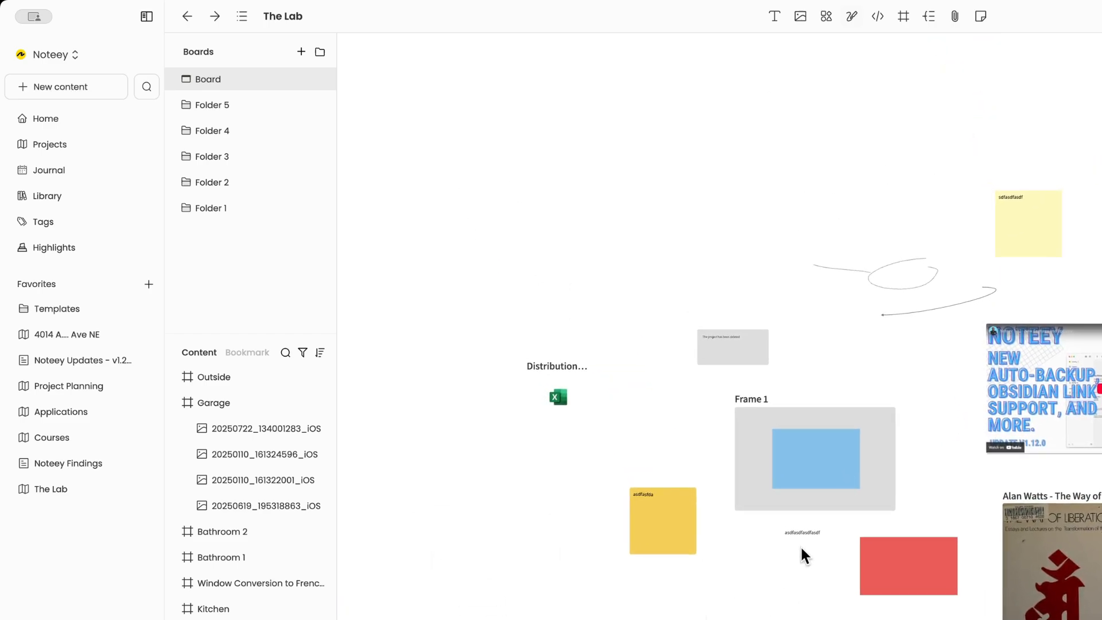
scroll(718, 350, up, 10)
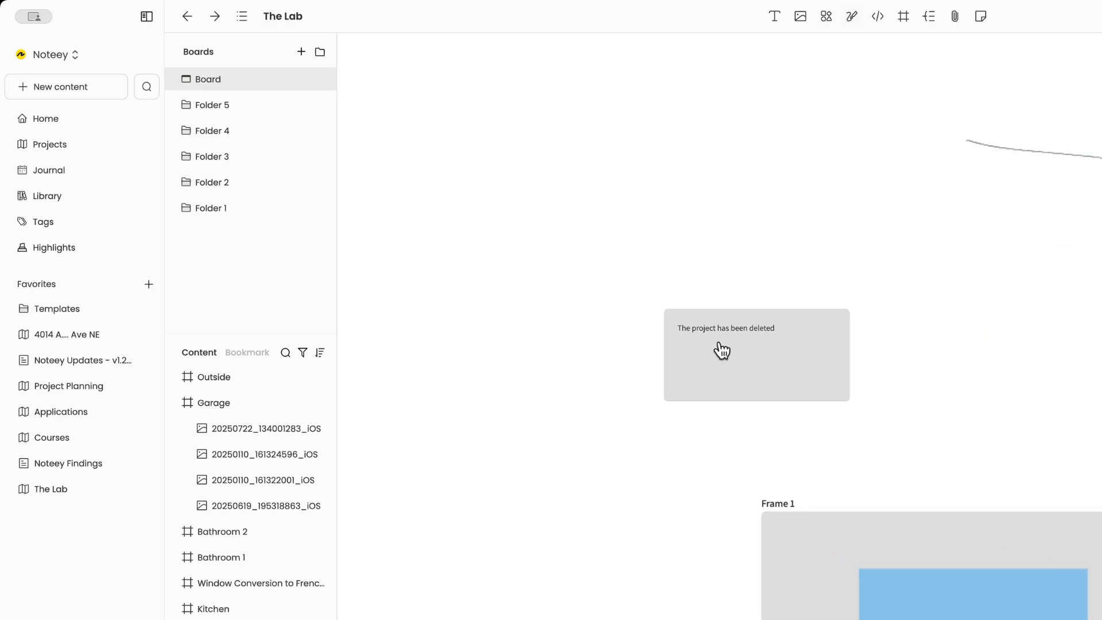
scroll(722, 352, up, 5)
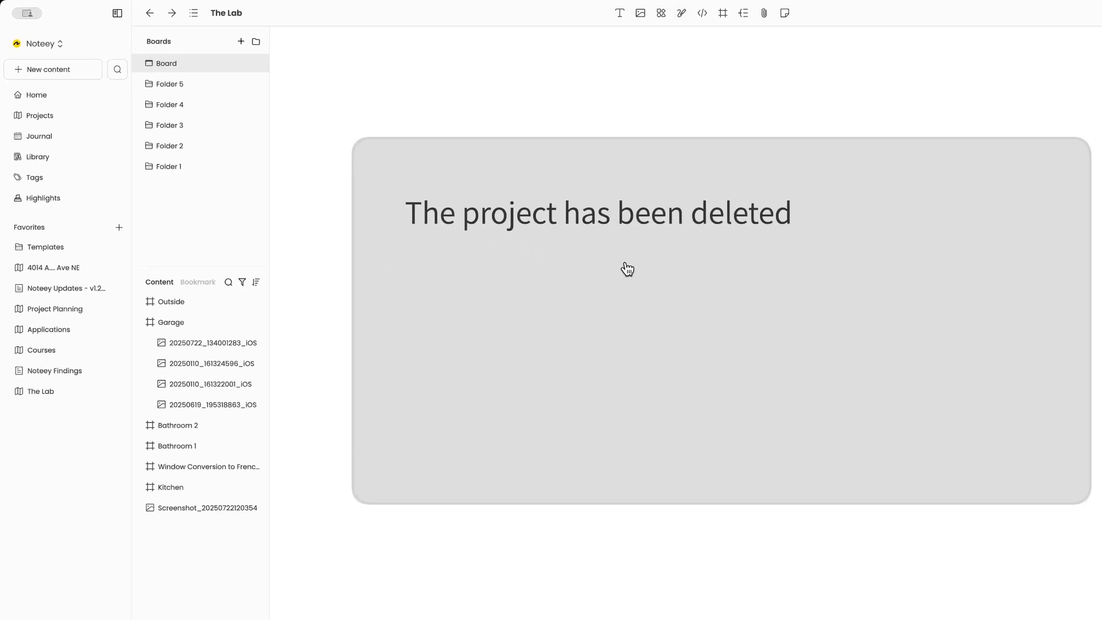
click(708, 352)
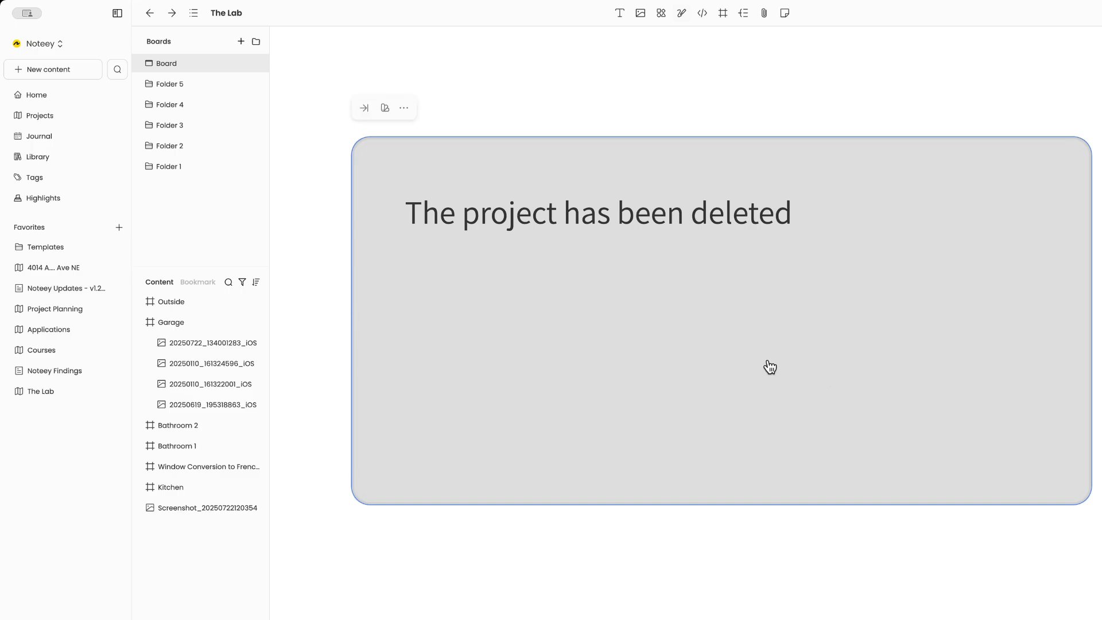